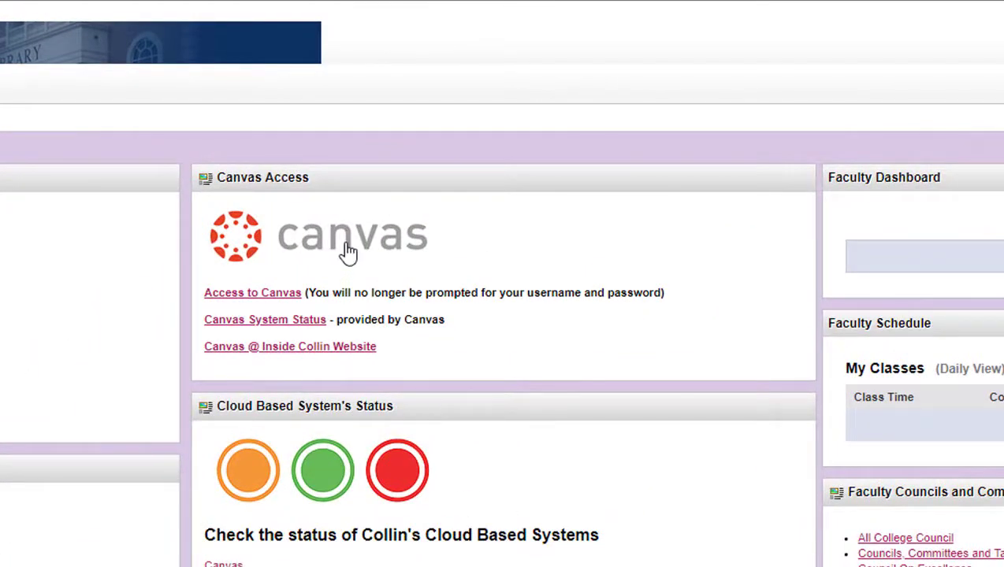
Open Canvas from the college portal and enter the My Favorite sandbox course 02 from the dashboard
{"action": "left_click", "coordinate": [347, 253]}
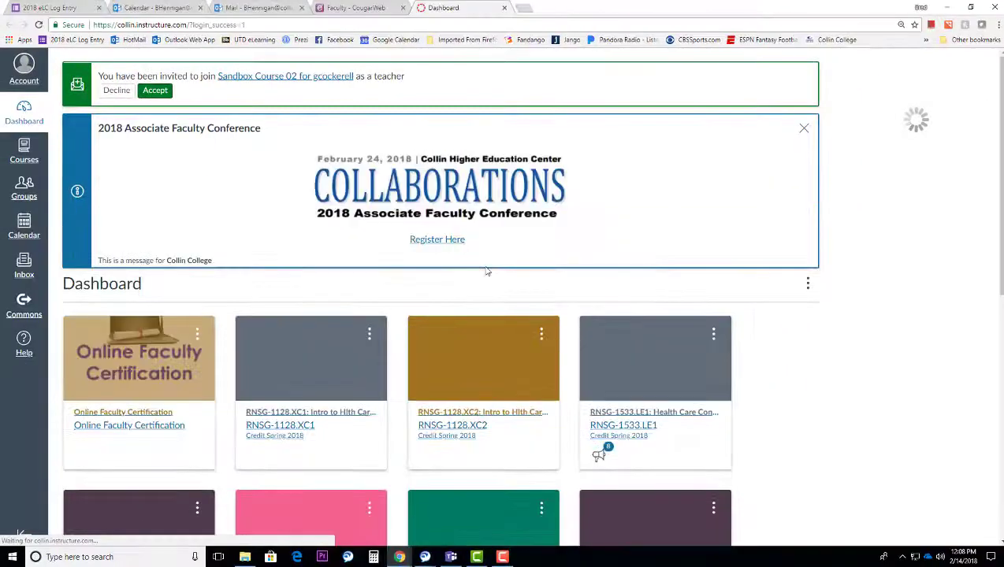
{"action": "scroll", "coordinate": [473, 260], "scroll_direction": "down", "scroll_amount": 3}
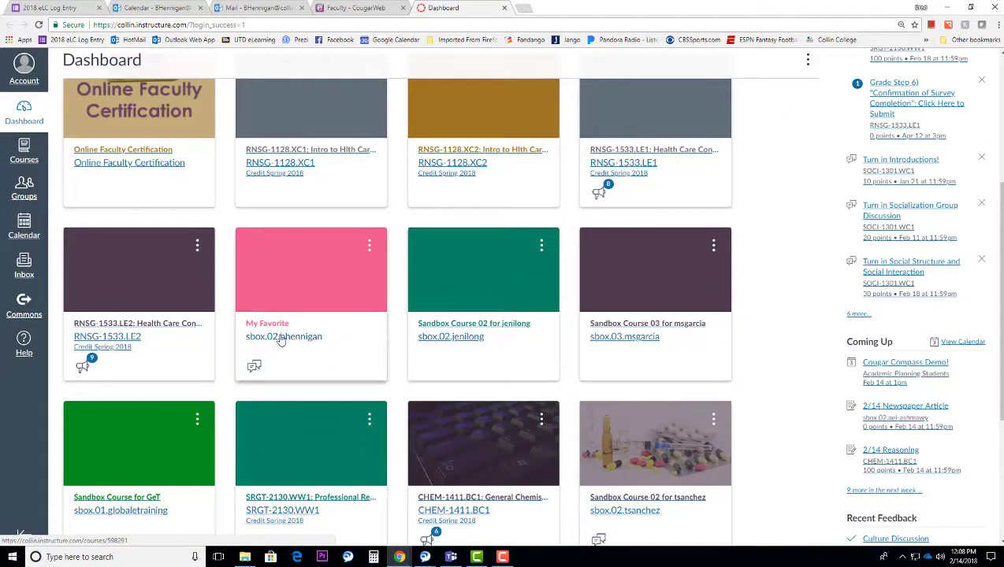
{"action": "left_click", "coordinate": [282, 338]}
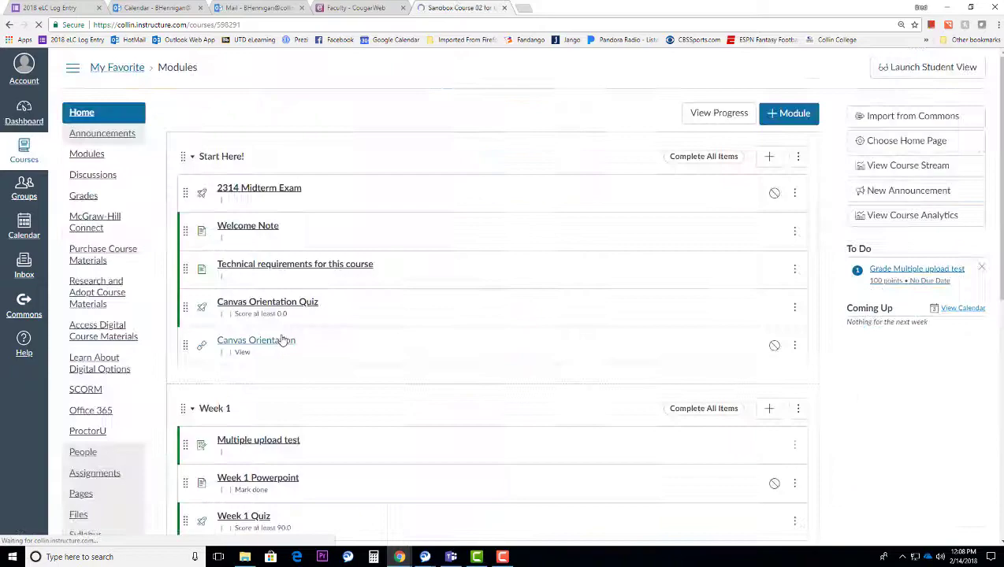
Create a content export of type Course from the sandbox course's settings
{"action": "scroll", "coordinate": [89, 313], "scroll_direction": "down", "scroll_amount": 5}
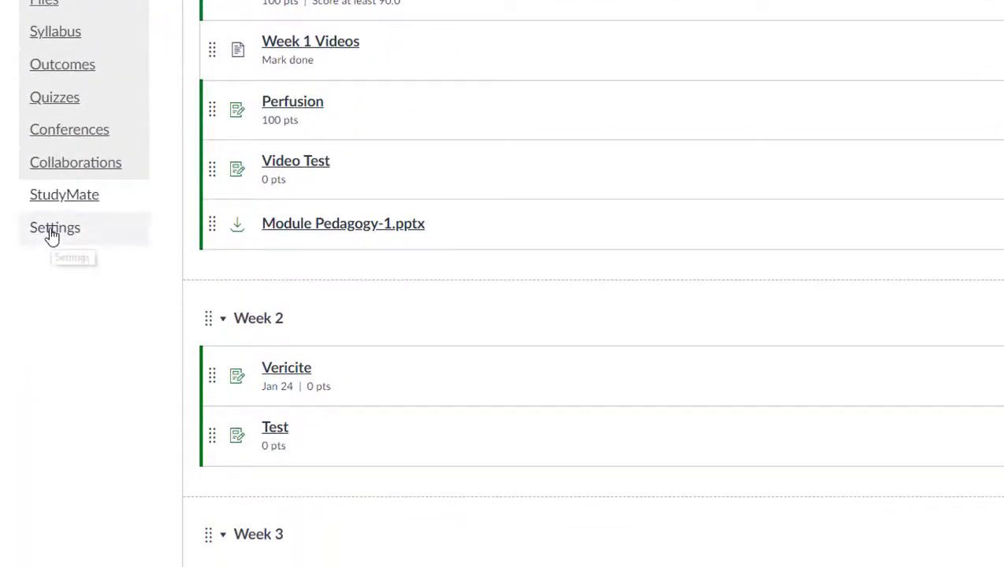
{"action": "left_click", "coordinate": [52, 232]}
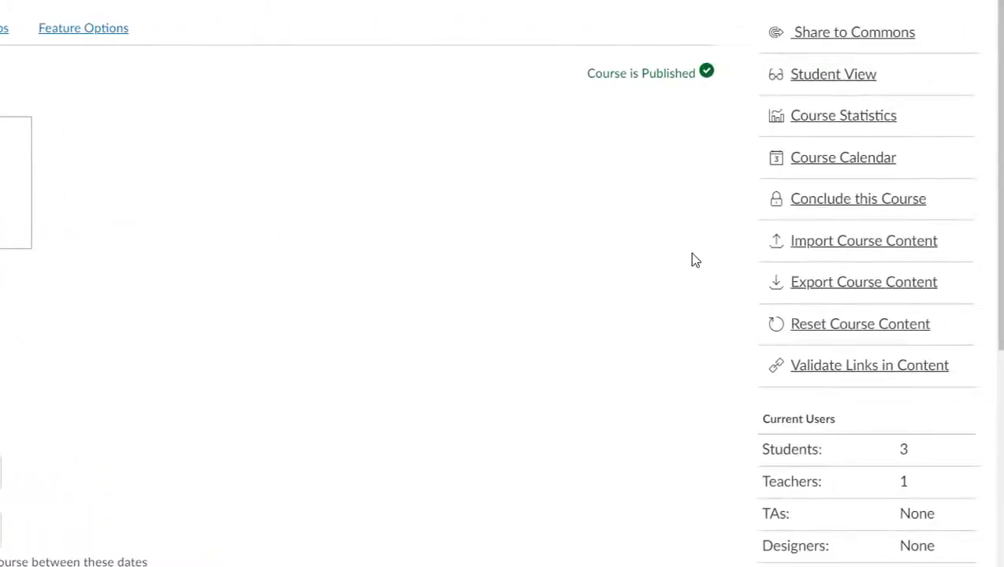
{"action": "left_click", "coordinate": [874, 290]}
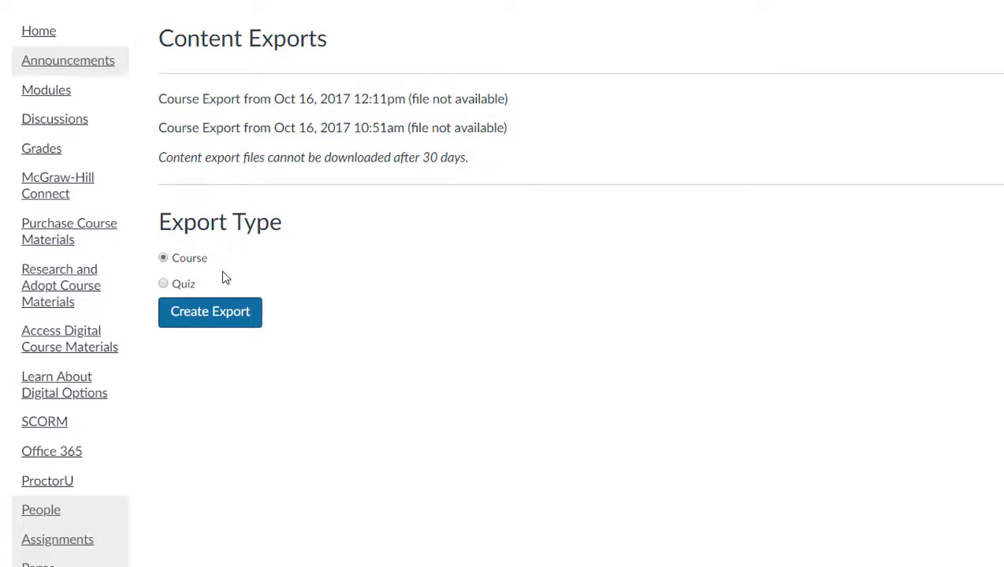
{"action": "left_click", "coordinate": [202, 318]}
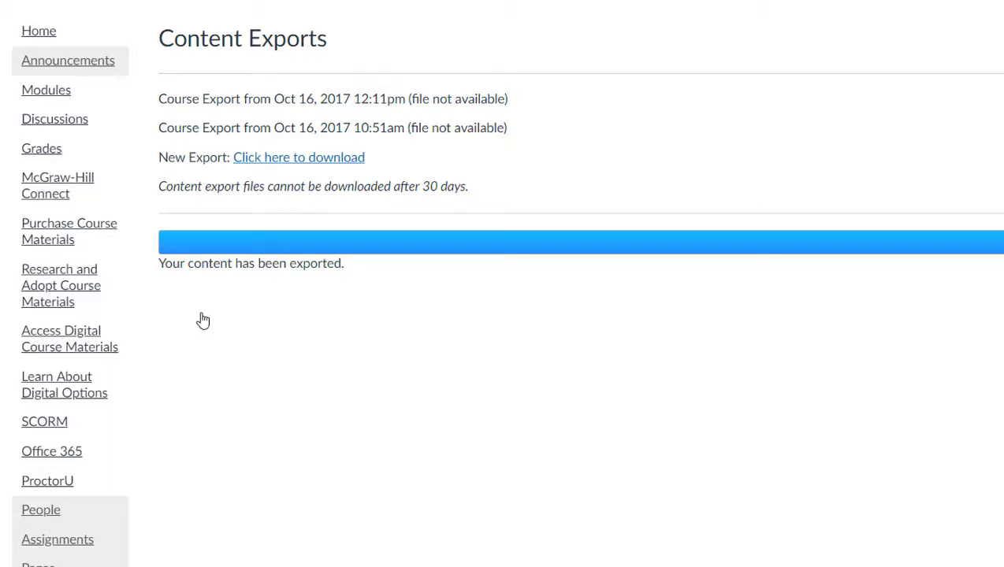
Download the new course export and save it as an IMSCC file in the Downloads folder, keeping the suggested file name
{"action": "left_click", "coordinate": [282, 162]}
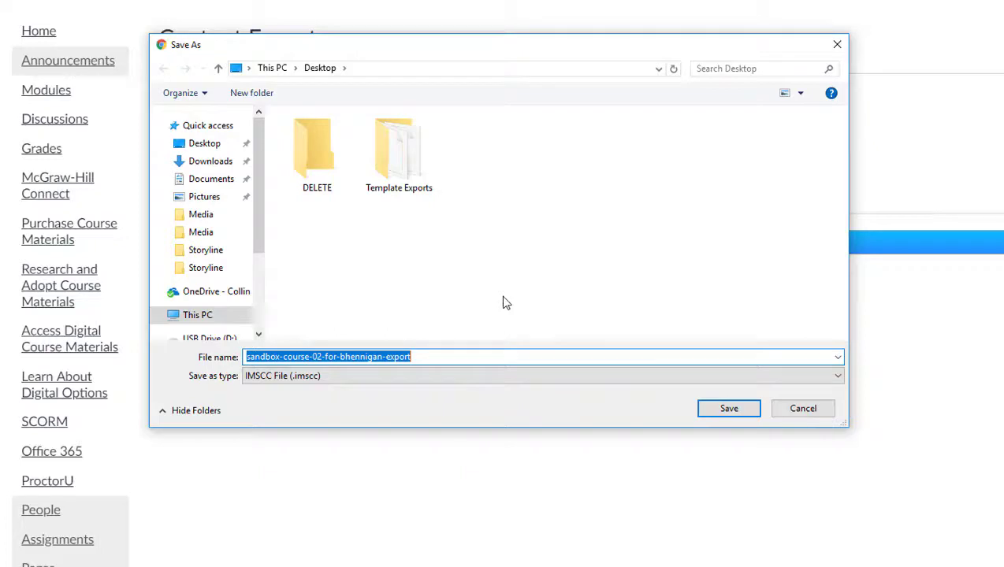
{"action": "left_click", "coordinate": [211, 162]}
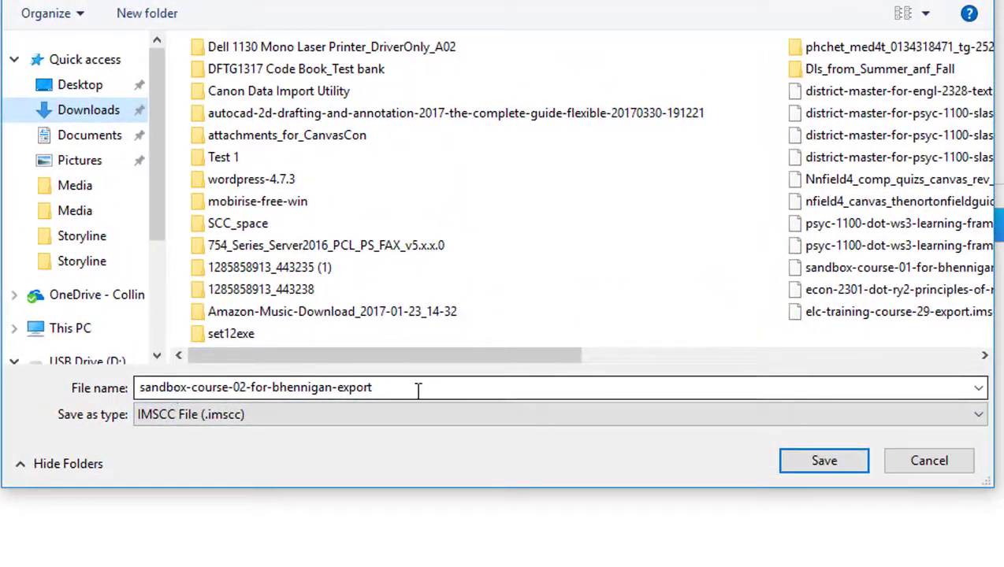
{"action": "double_click", "coordinate": [430, 376]}
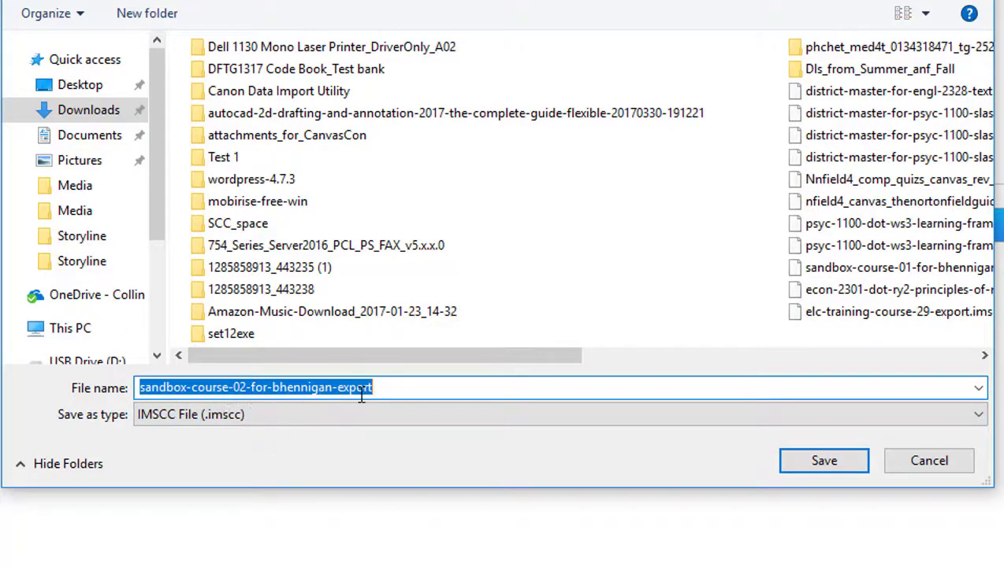
{"action": "left_click", "coordinate": [816, 458]}
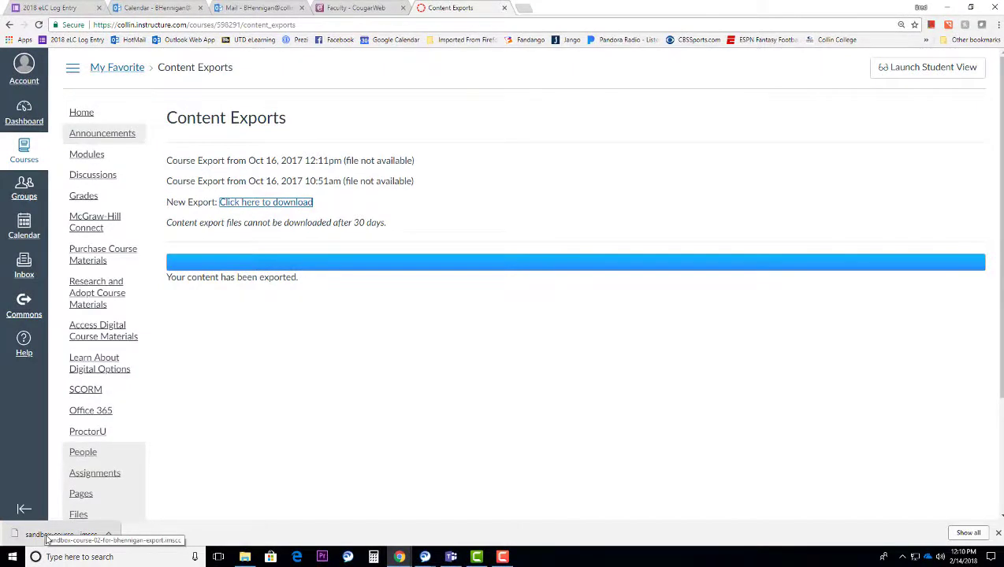
Switch to File Explorer, widen the Name column of the Downloads folder and try to open the exported IMSCC file
{"action": "left_click", "coordinate": [244, 557]}
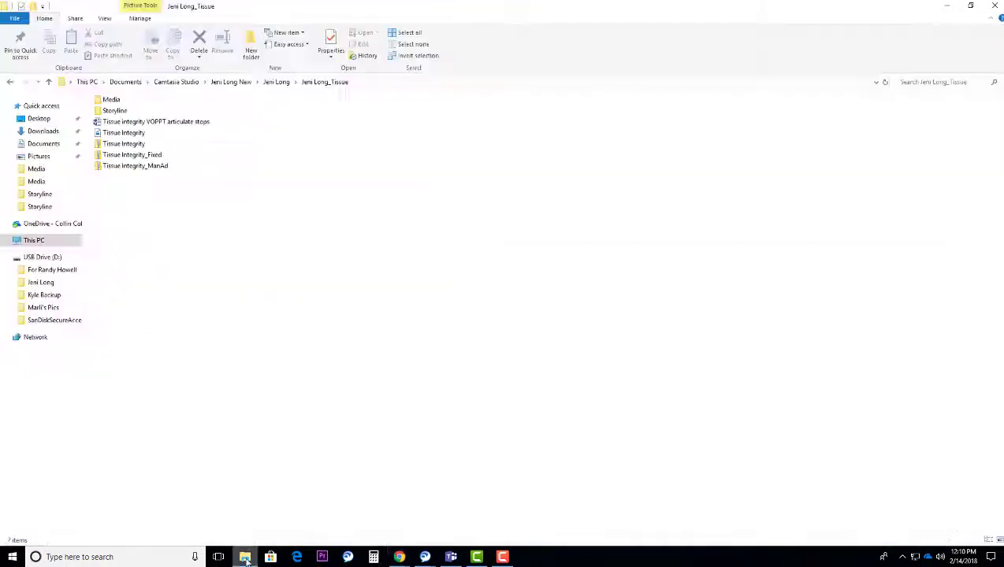
{"action": "left_click", "coordinate": [41, 131]}
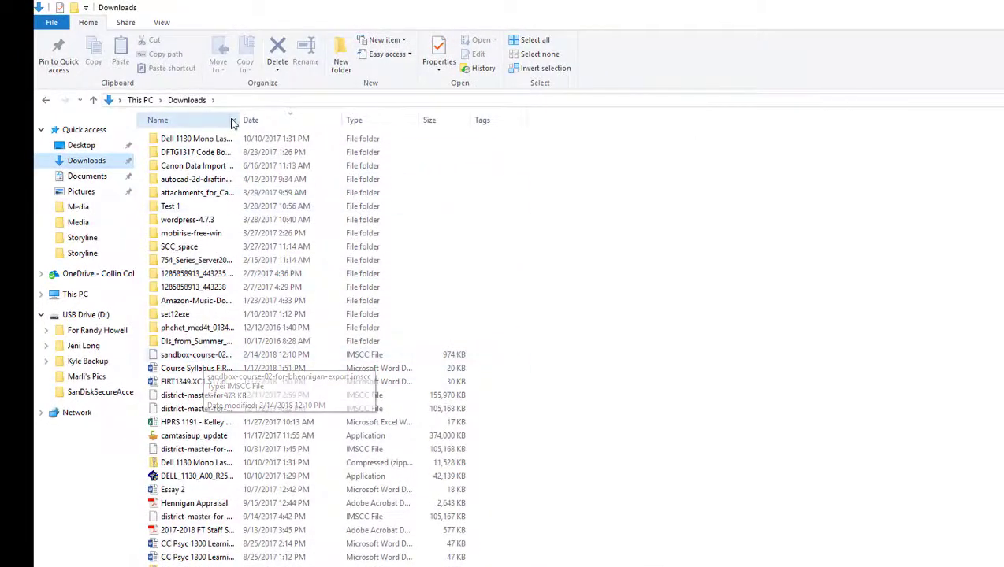
{"action": "left_click_drag", "start_coordinate": [242, 115], "coordinate": [354, 116]}
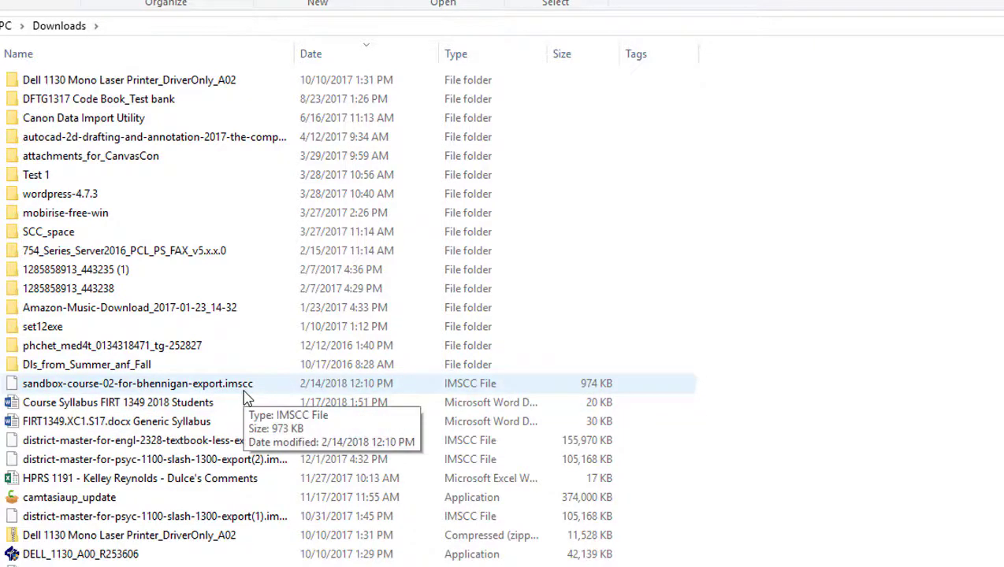
{"action": "double_click", "coordinate": [123, 386]}
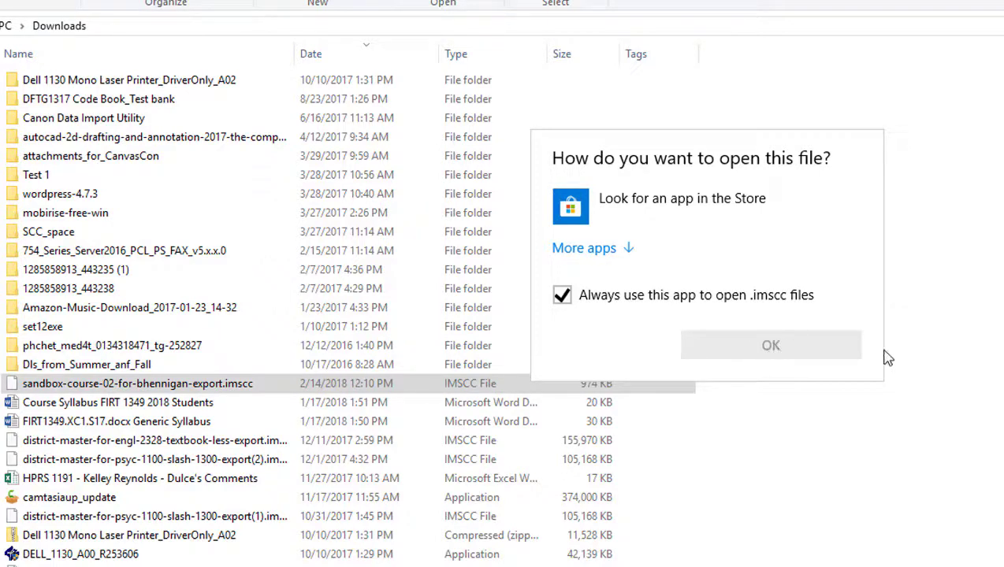
{"action": "left_click", "coordinate": [964, 397]}
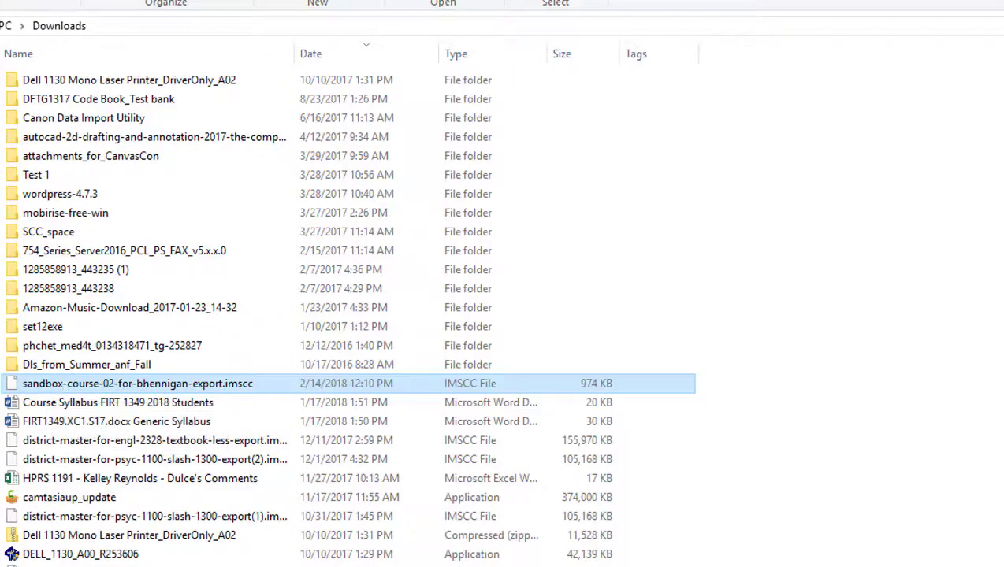
Switch to a new Chrome tab, sign in to portal.office.com with the college account and its prefilled password, and open OneDrive
{"action": "left_click", "coordinate": [343, 520]}
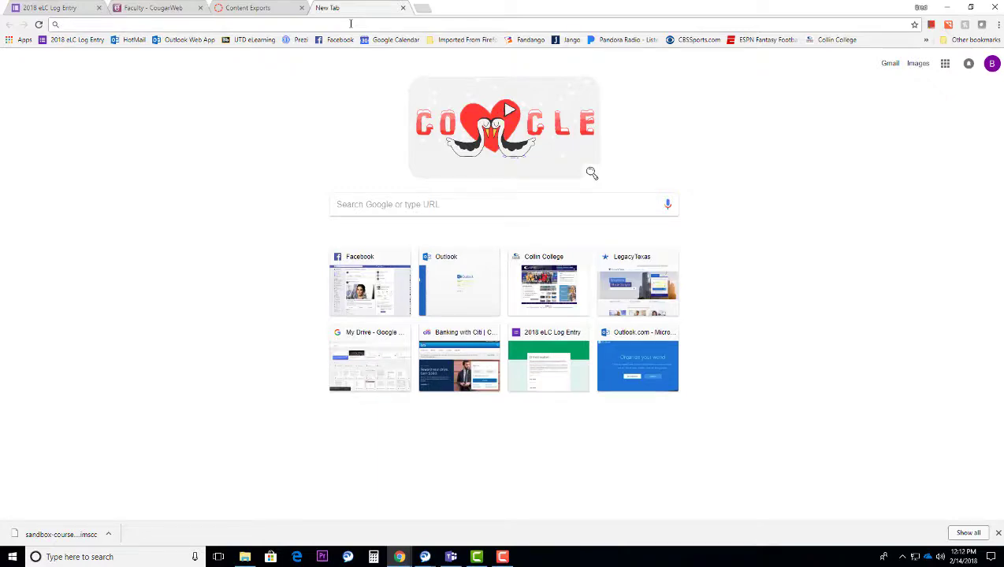
{"action": "type", "text": "portal.office.com"}
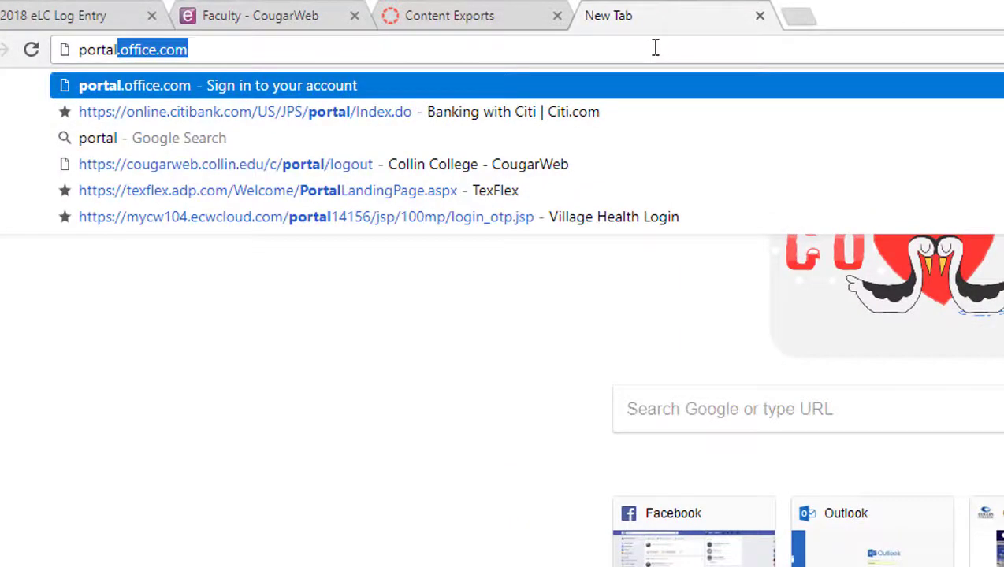
{"action": "key", "text": "Return"}
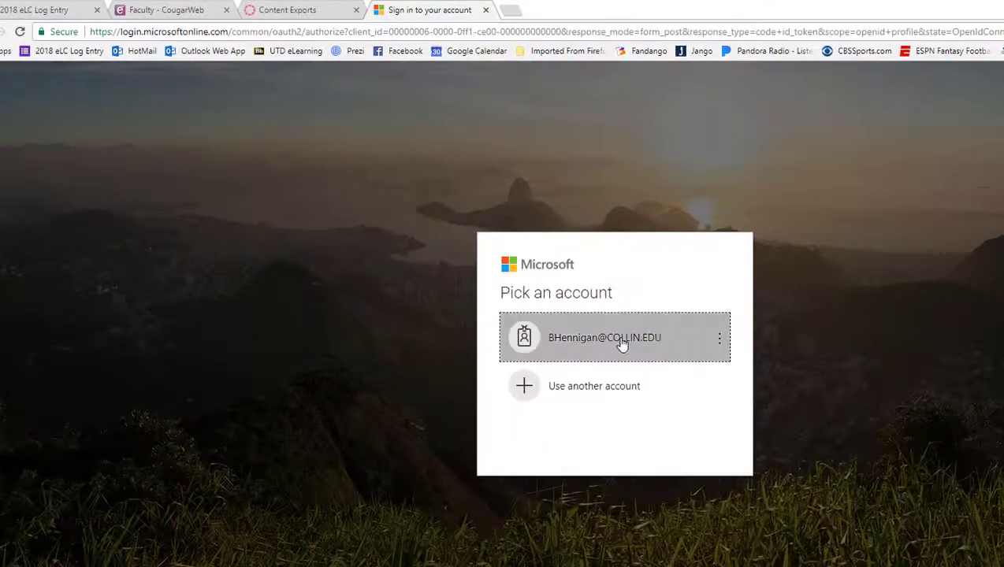
{"action": "left_click", "coordinate": [623, 343]}
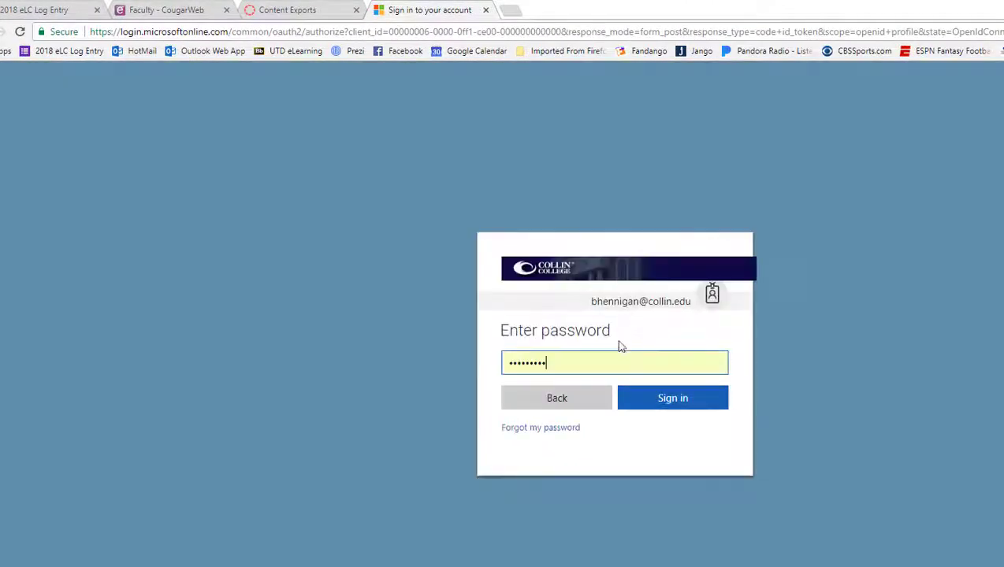
{"action": "left_click", "coordinate": [674, 402]}
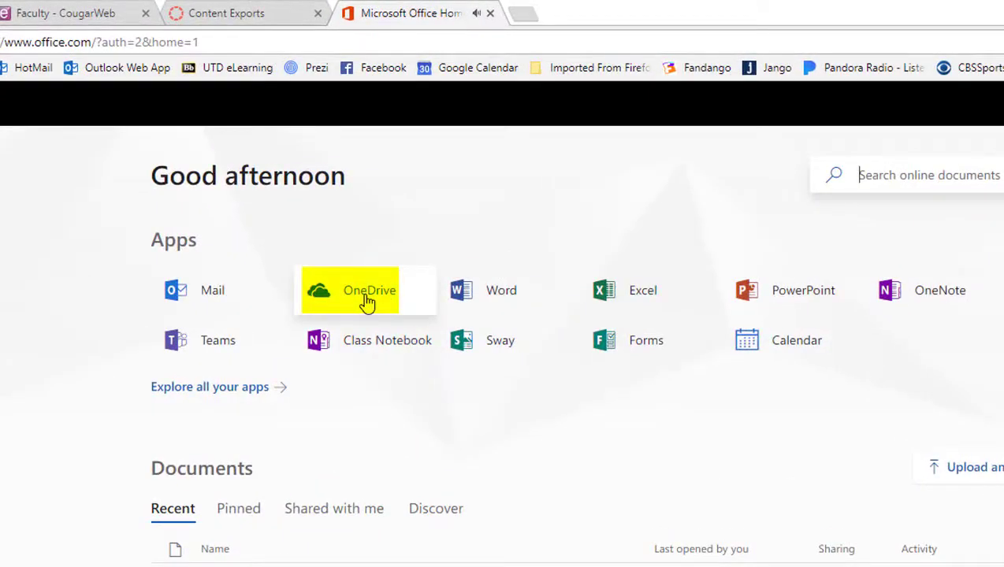
{"action": "left_click", "coordinate": [367, 303]}
{"action": "scroll", "coordinate": [959, 507], "scroll_direction": "down", "scroll_amount": 3}
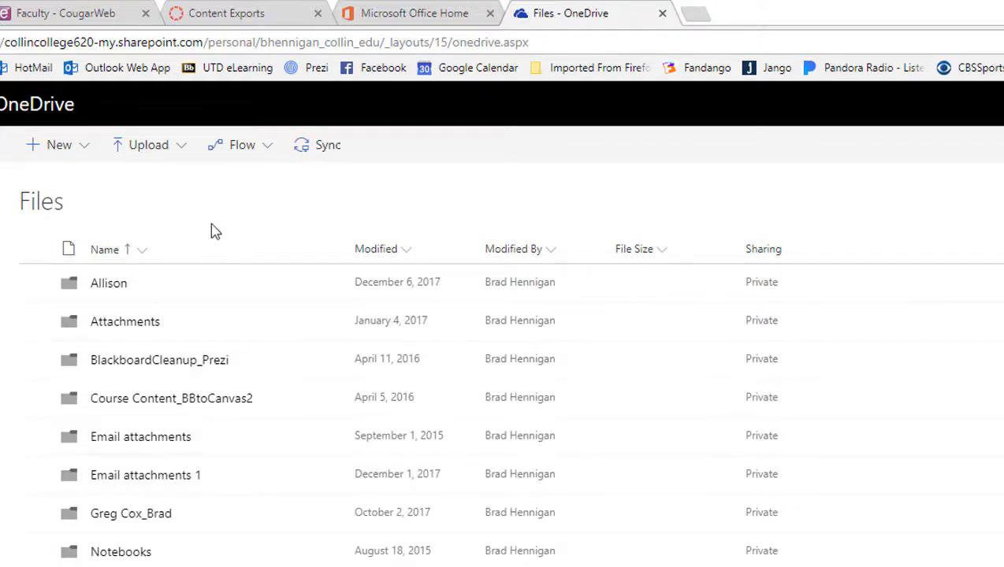
Upload the sandbox course 02 export .imscc file from Downloads to the OneDrive Files area and locate it in the file list
{"action": "left_click", "coordinate": [180, 149]}
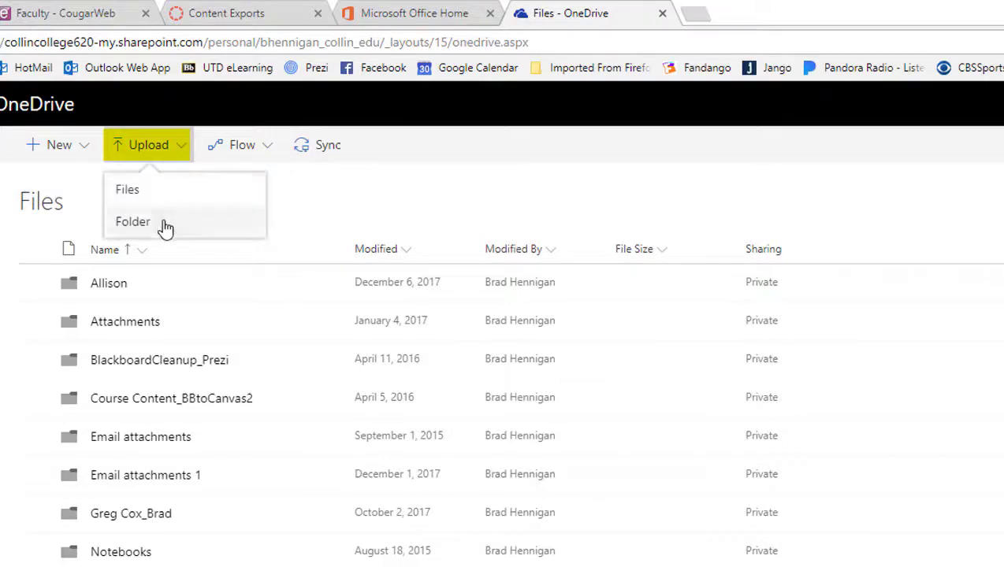
{"action": "left_click", "coordinate": [139, 197]}
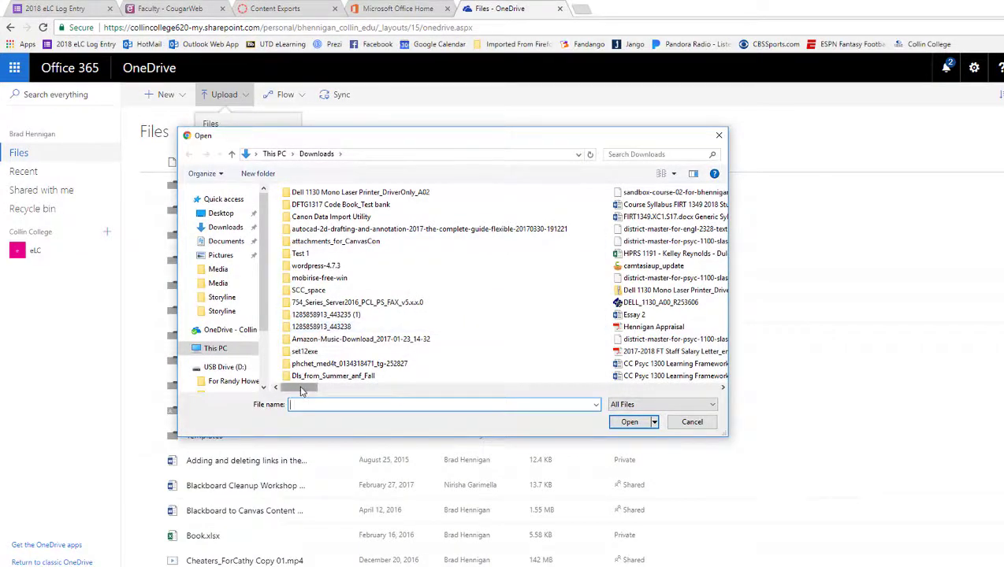
{"action": "scroll", "coordinate": [644, 369], "scroll_direction": "right", "scroll_amount": 2}
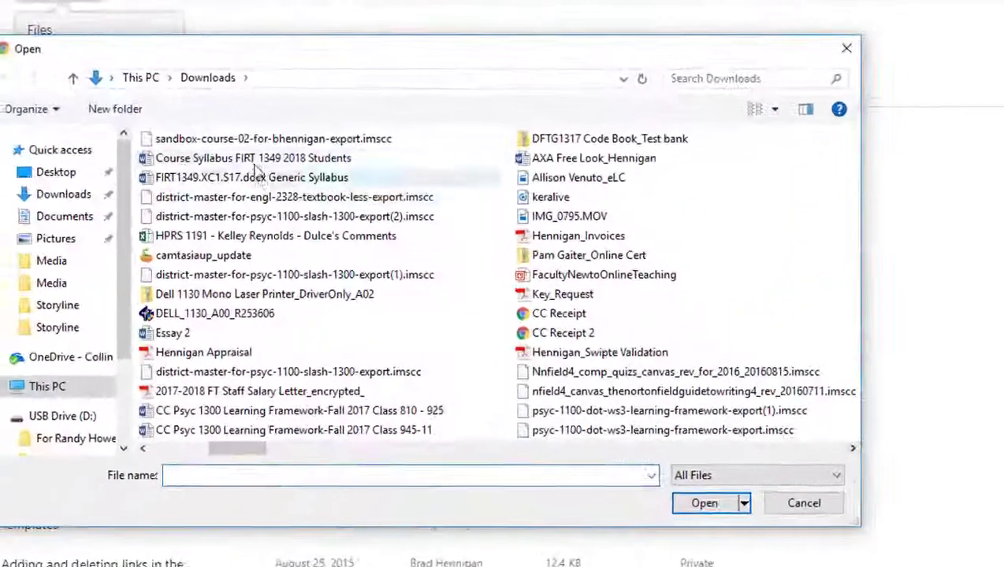
{"action": "left_click", "coordinate": [299, 180]}
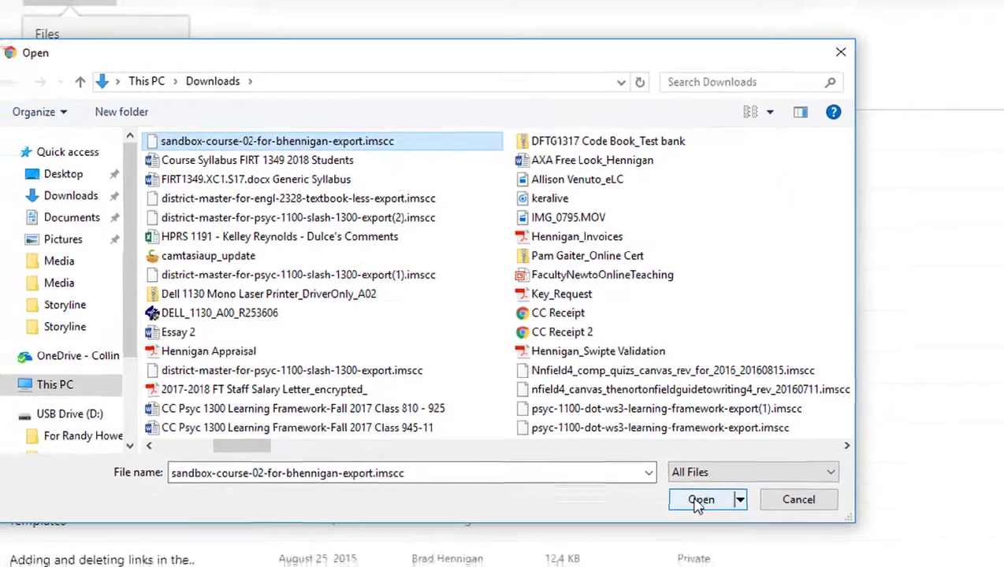
{"action": "left_click", "coordinate": [708, 508]}
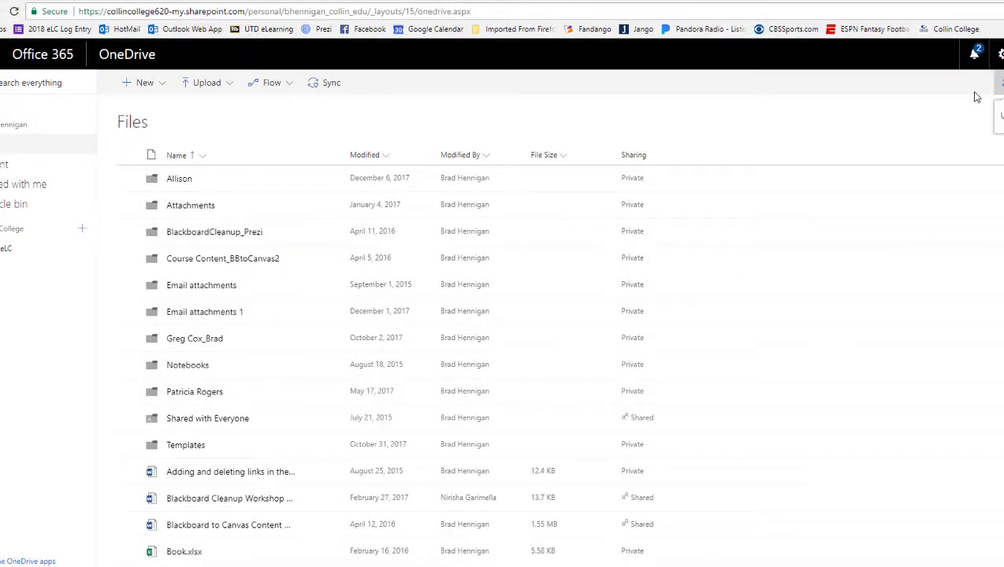
{"action": "scroll", "coordinate": [867, 461], "scroll_direction": "down", "scroll_amount": 4}
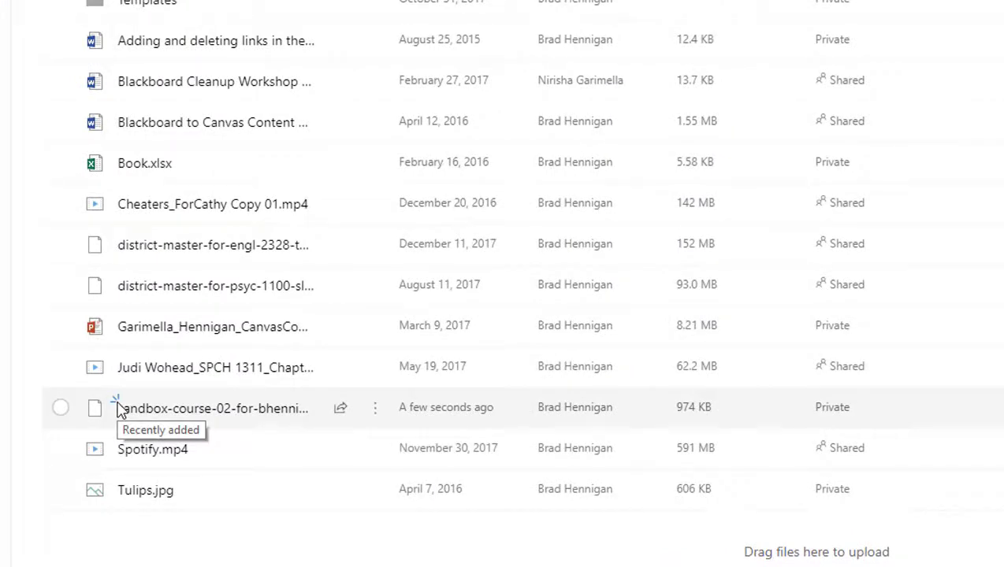
{"action": "scroll", "coordinate": [261, 384], "scroll_direction": "up", "scroll_amount": 5}
{"action": "scroll", "coordinate": [261, 385], "scroll_direction": "down", "scroll_amount": 5}
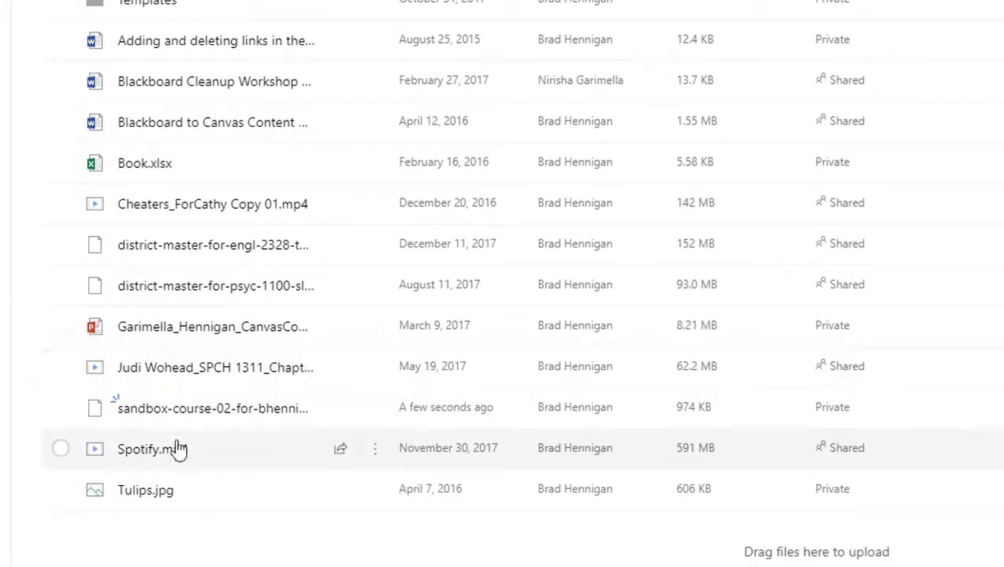